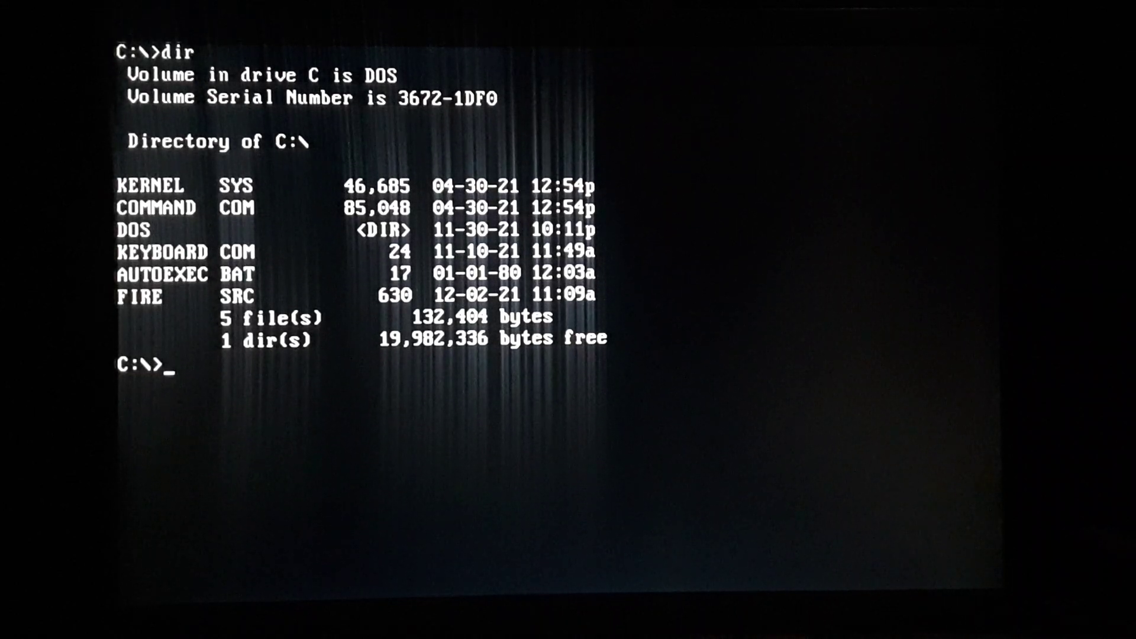
pyautogui.write('d')
pyautogui.write('ebug < ')
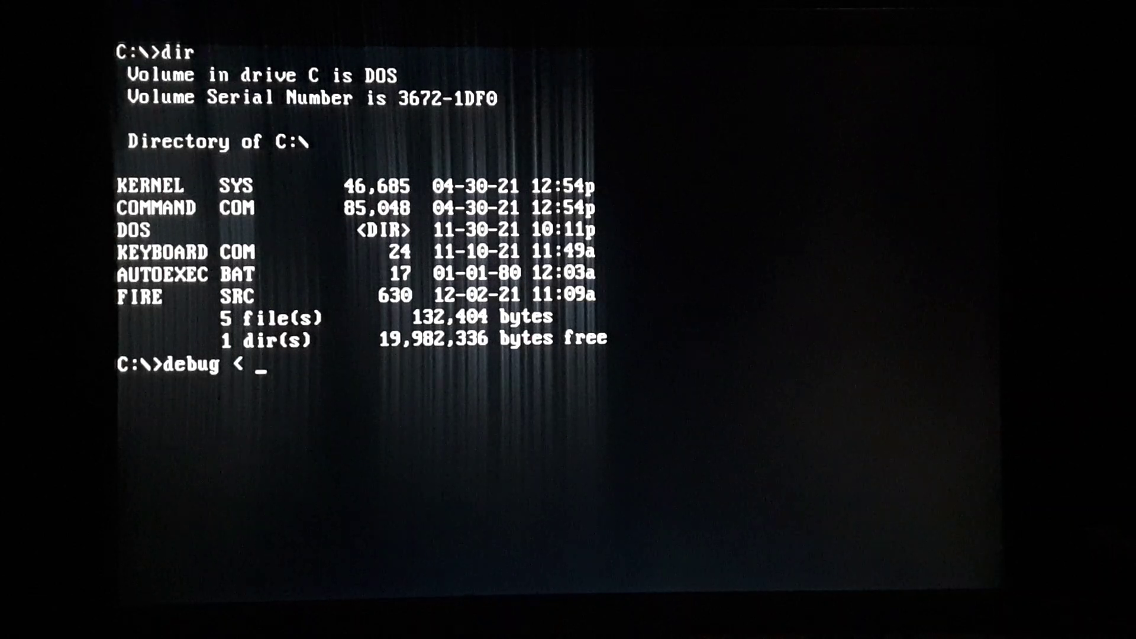
pyautogui.write('fire.')
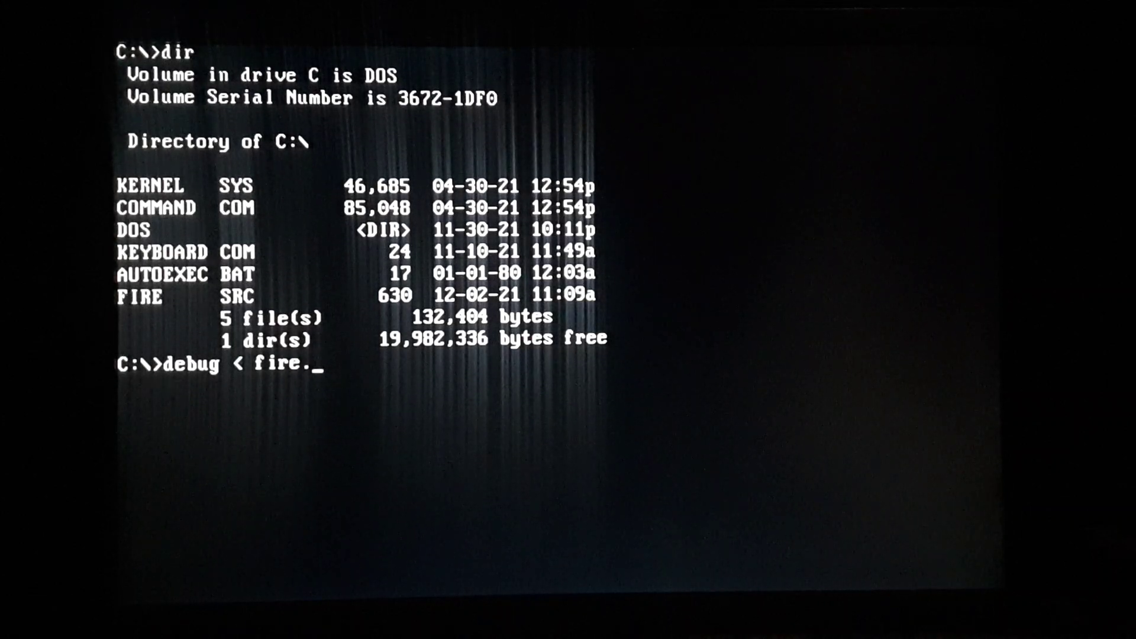
pyautogui.write('src')
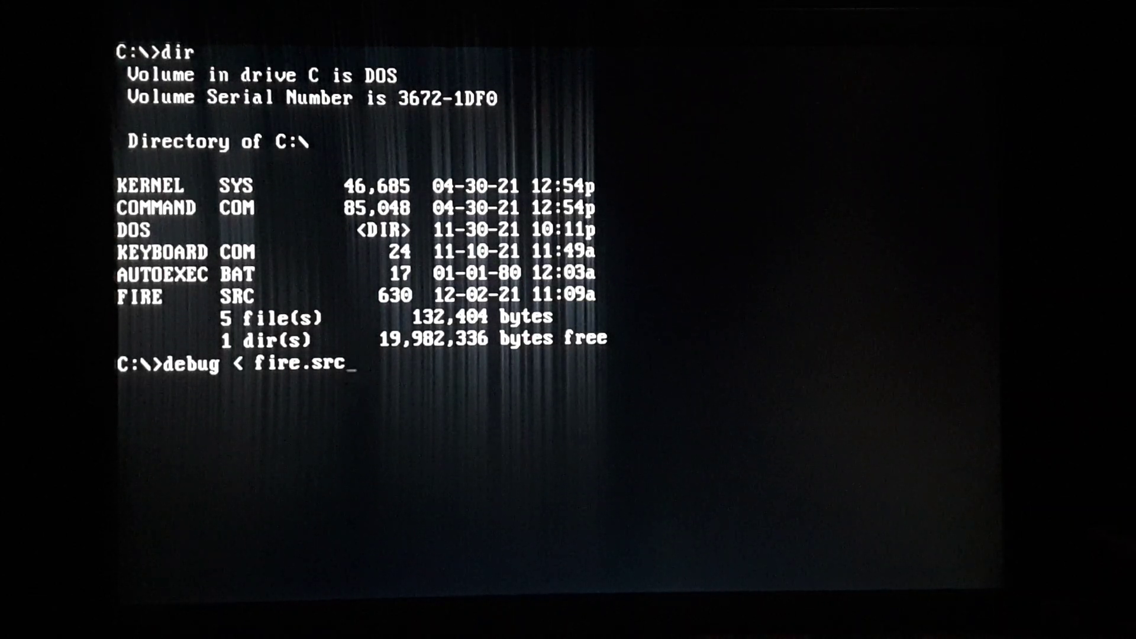
# - Run 'debug < fire.src' to write the 172-byte (00AC) FIRE.COM
pyautogui.press('Return')
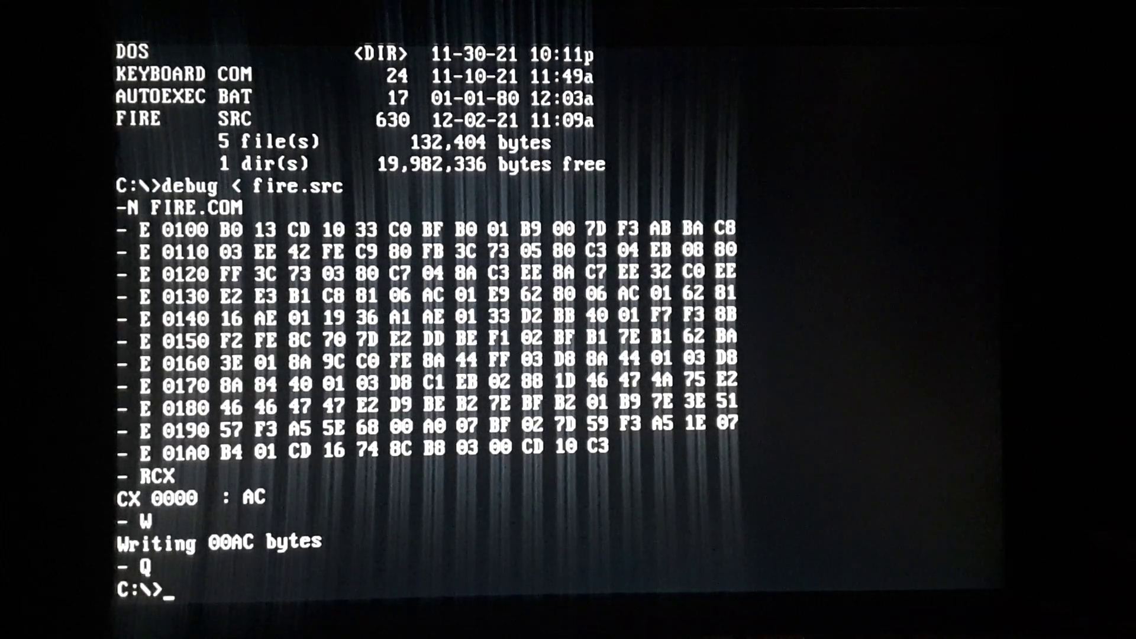
pyautogui.write('dir')
# - List the directory to confirm FIRE.COM at 172 bytes among six files
pyautogui.press('Return')
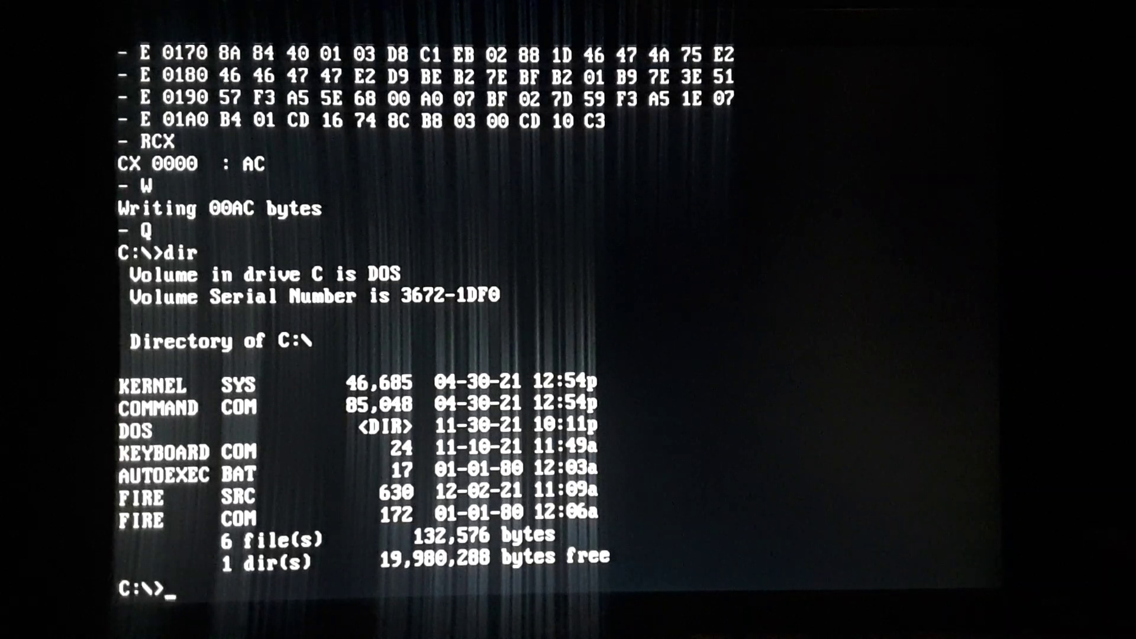
pyautogui.write('fire')
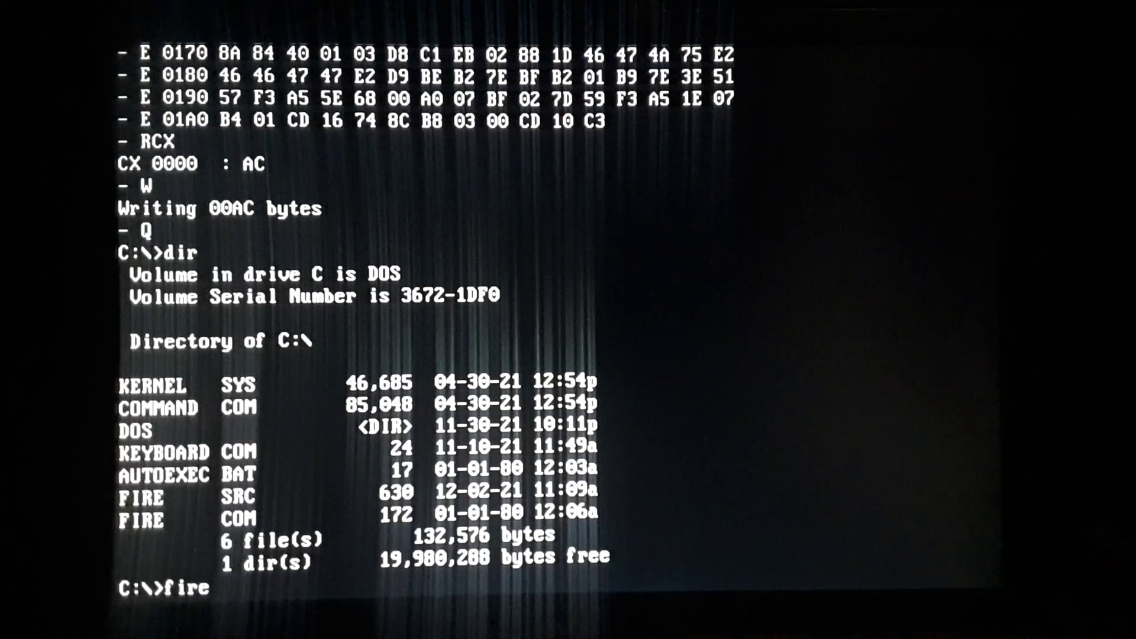